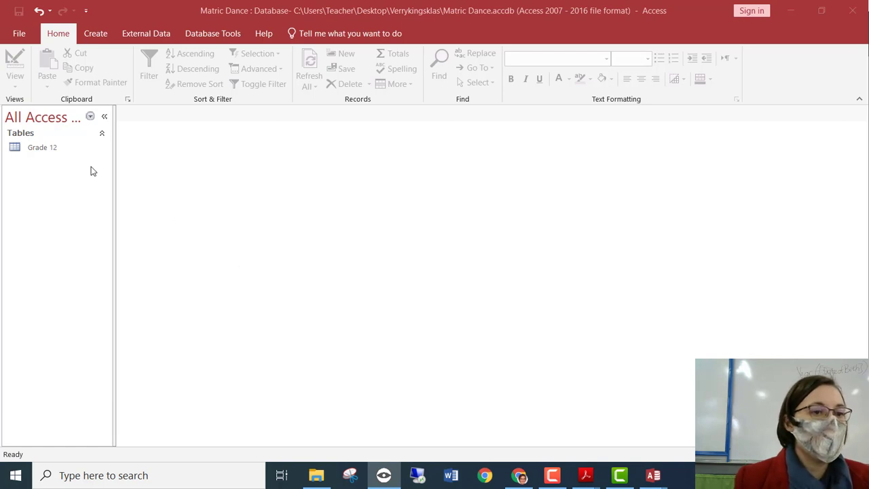
Step: Open the Grade 12 table and widen its Gender and Attending columns so the full headings show
{"action": "left_click", "coordinate": [42, 157]}
{"action": "double_click", "coordinate": [41, 156]}
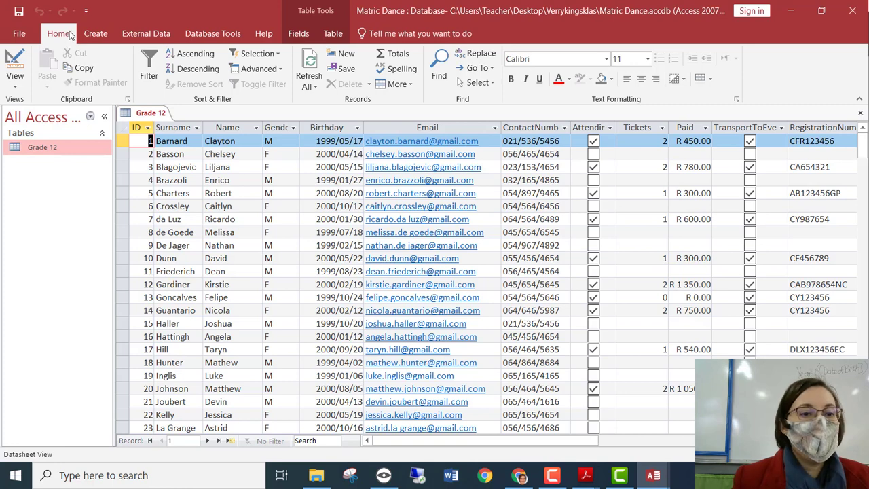
{"action": "left_click_drag", "start_coordinate": [299, 127], "coordinate": [321, 127]}
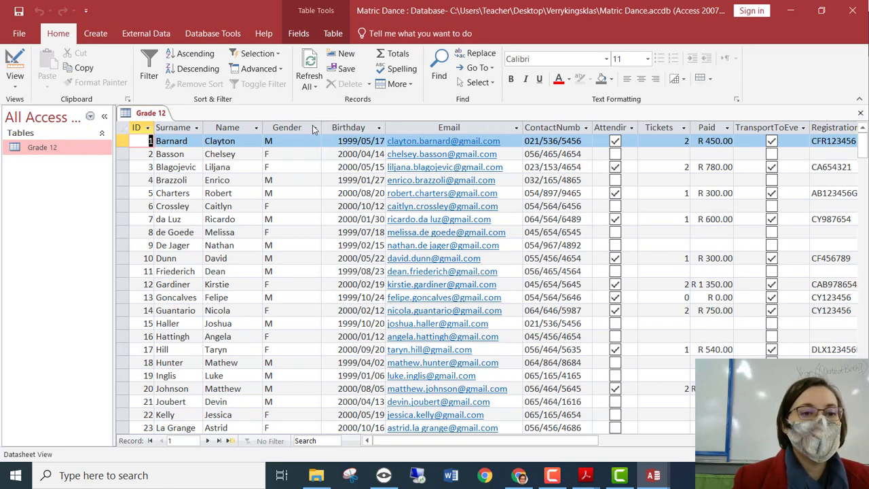
{"action": "left_click", "coordinate": [288, 154]}
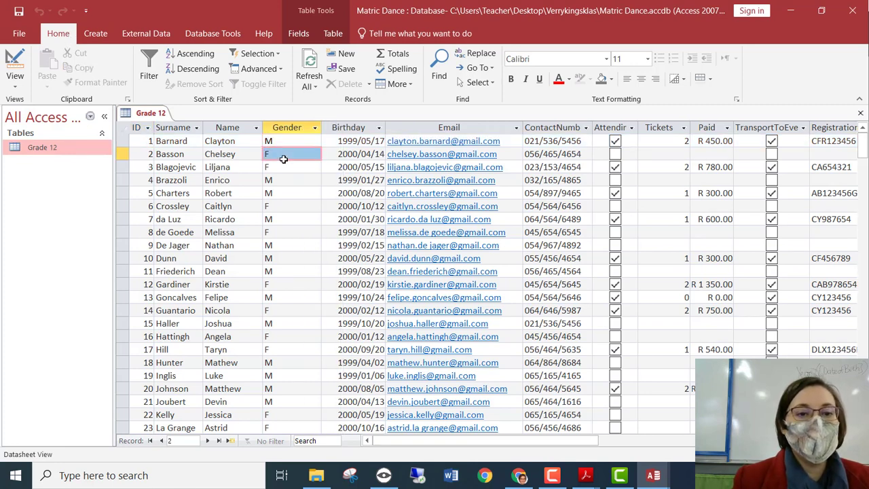
{"action": "left_click", "coordinate": [631, 127]}
{"action": "left_click", "coordinate": [631, 127]}
{"action": "left_click_drag", "start_coordinate": [642, 127], "coordinate": [649, 127]}
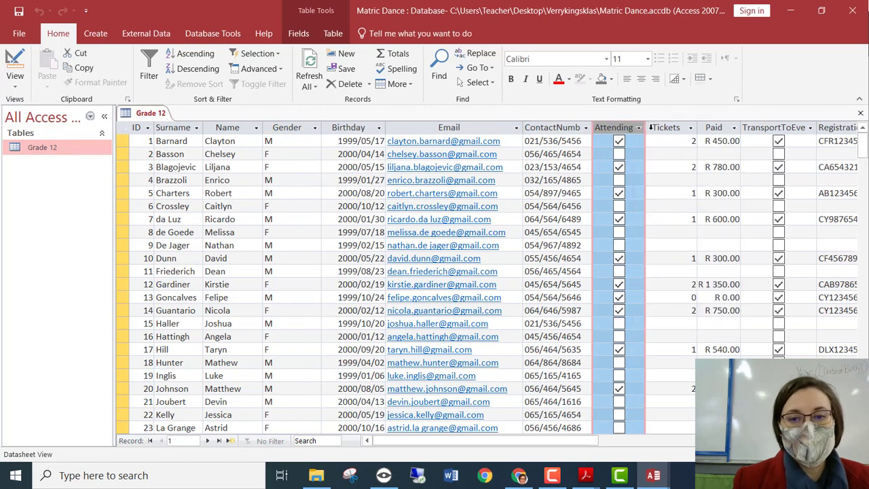
{"action": "left_click", "coordinate": [635, 157]}
Step: Start a simple query on the Grade 12 table with the Gender, Attending and Surname fields
{"action": "left_click", "coordinate": [101, 38]}
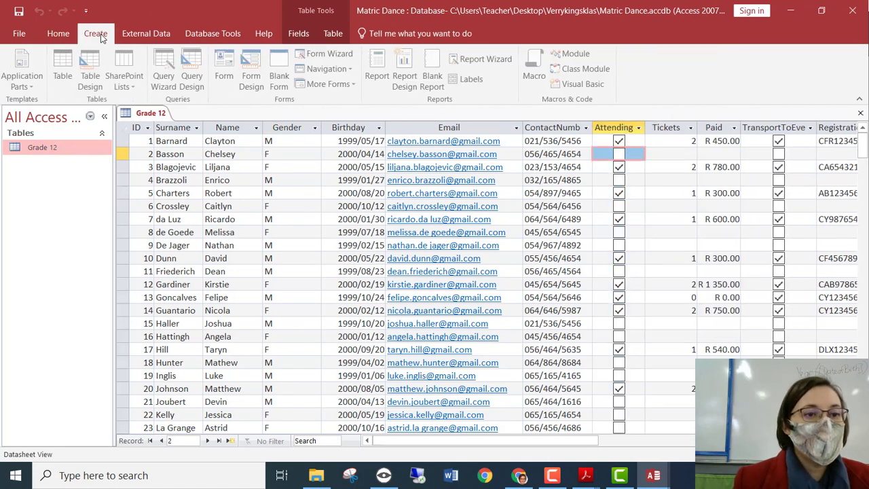
{"action": "left_click", "coordinate": [164, 76]}
{"action": "left_click", "coordinate": [489, 293]}
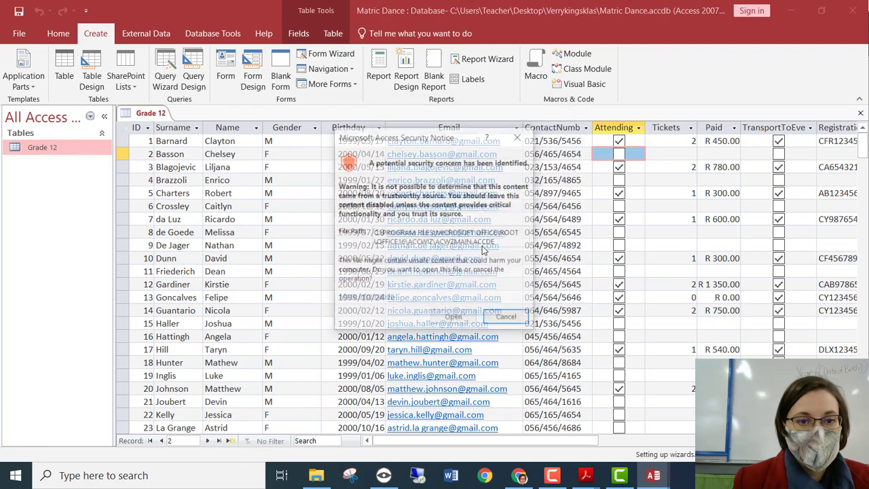
{"action": "left_click", "coordinate": [454, 318]}
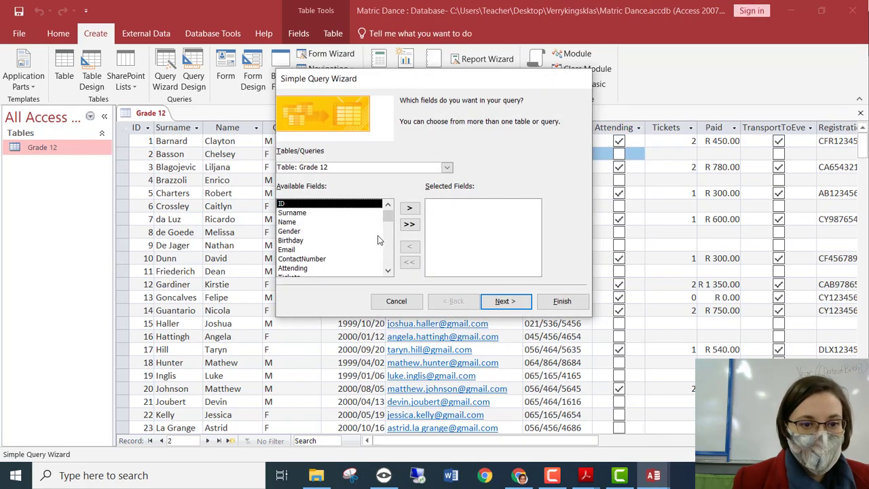
{"action": "double_click", "coordinate": [324, 232]}
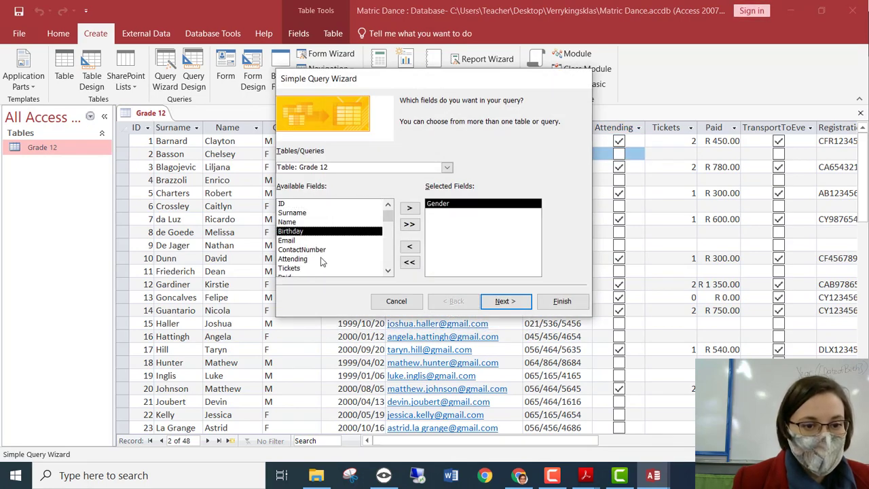
{"action": "double_click", "coordinate": [323, 260]}
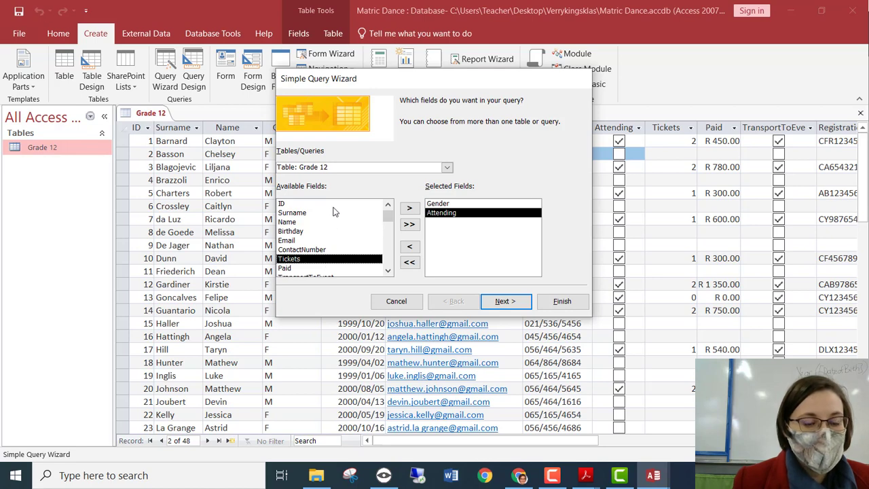
{"action": "left_click", "coordinate": [329, 214]}
{"action": "double_click", "coordinate": [328, 214]}
{"action": "left_click", "coordinate": [504, 303]}
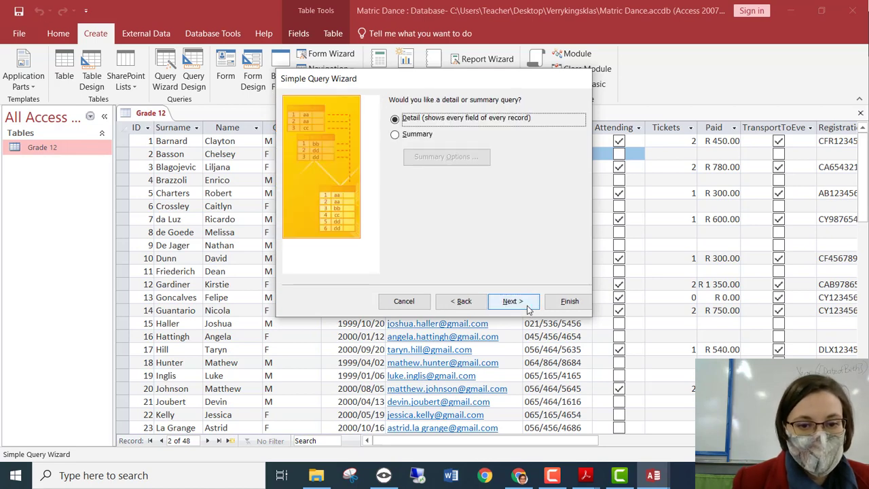
Step: Keep the query as a detail query, title it "Count grouping" and finish it
{"action": "left_click", "coordinate": [504, 303]}
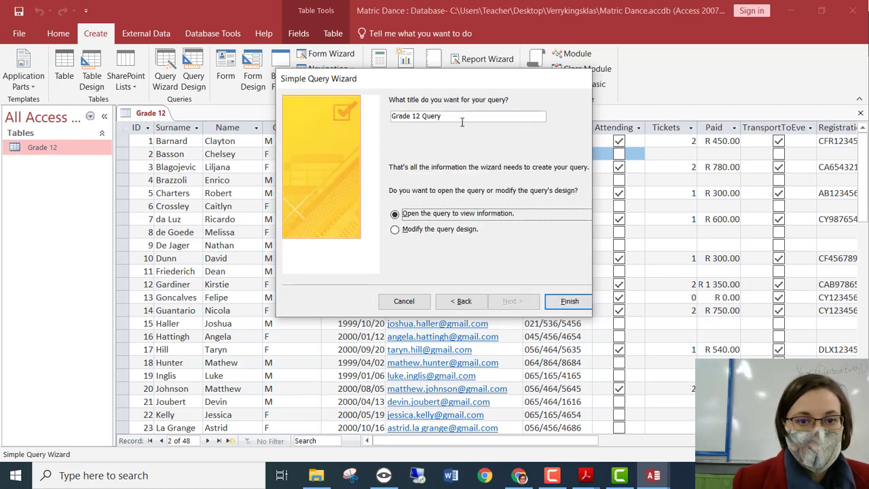
{"action": "left_click_drag", "start_coordinate": [461, 120], "coordinate": [316, 100]}
{"action": "type", "text": "Count"}
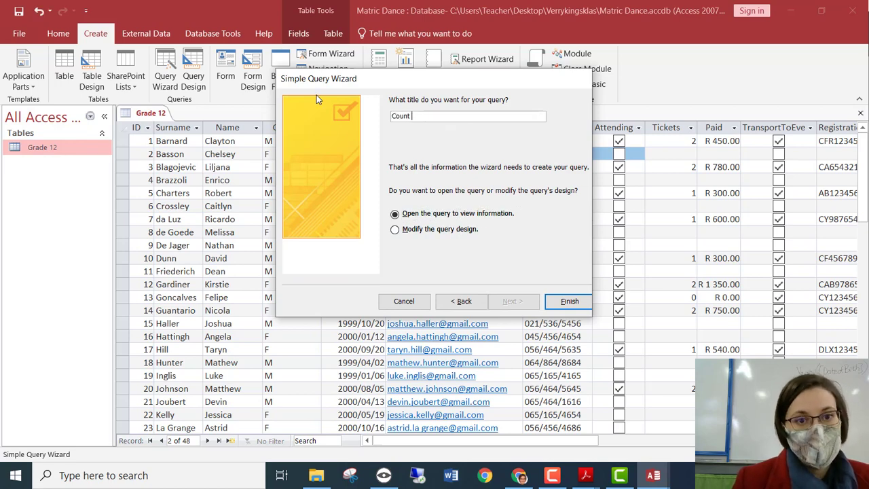
{"action": "type", "text": " grouping"}
{"action": "key", "text": "Return"}
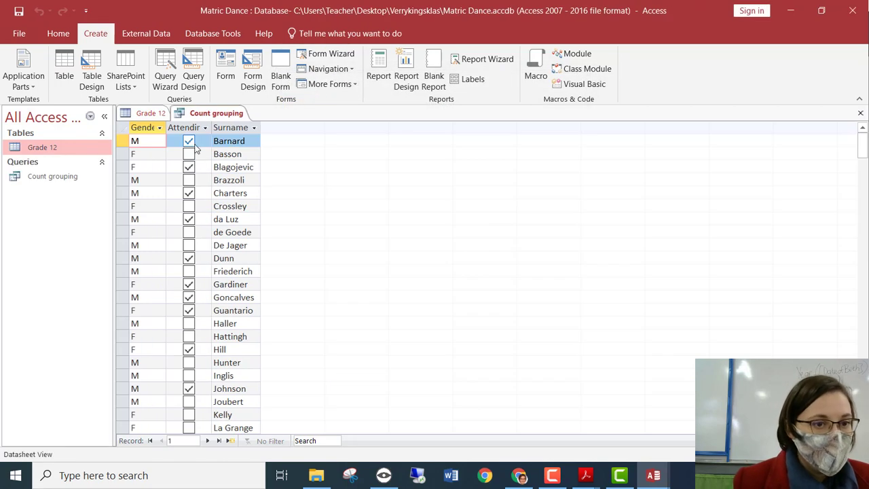
Step: In the query's design, enable totals, set the Surname field's total to Count, and run the query
{"action": "left_click", "coordinate": [58, 33]}
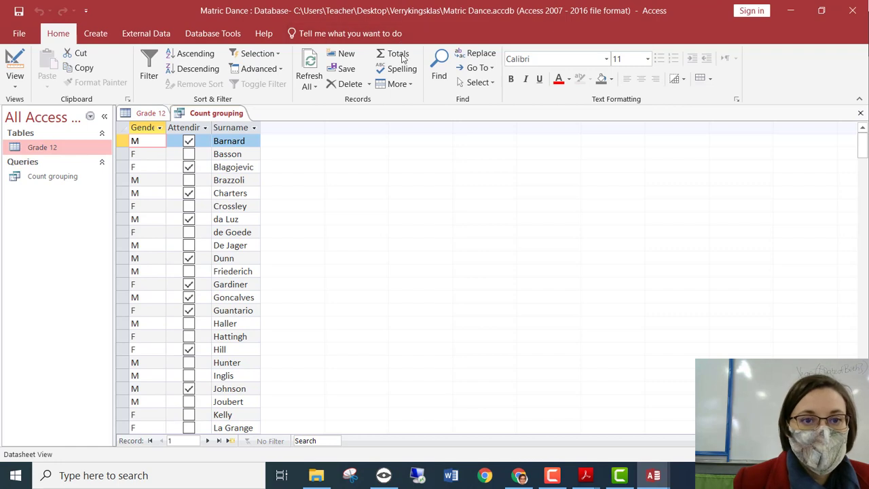
{"action": "left_click", "coordinate": [857, 455]}
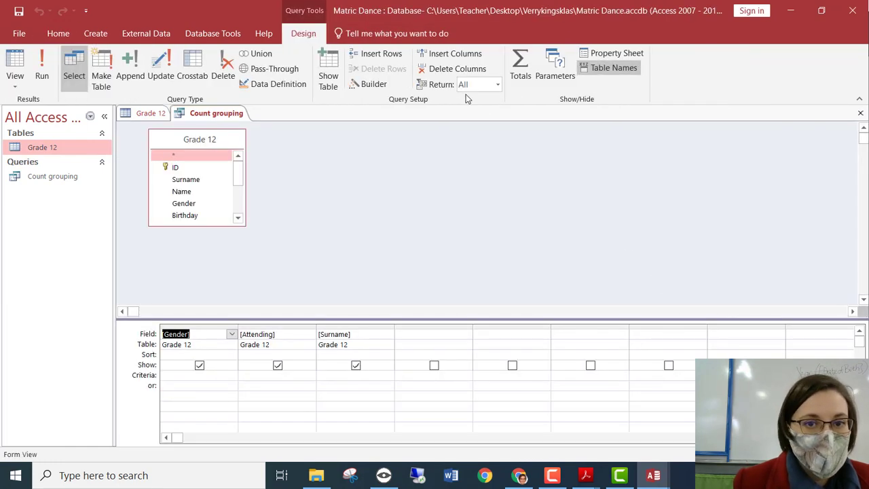
{"action": "left_click", "coordinate": [518, 70]}
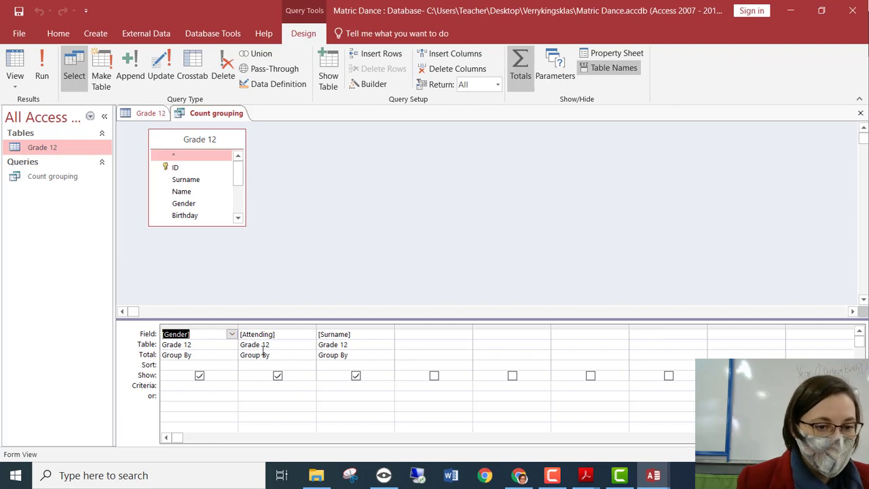
{"action": "left_click", "coordinate": [354, 352]}
{"action": "left_click", "coordinate": [388, 354]}
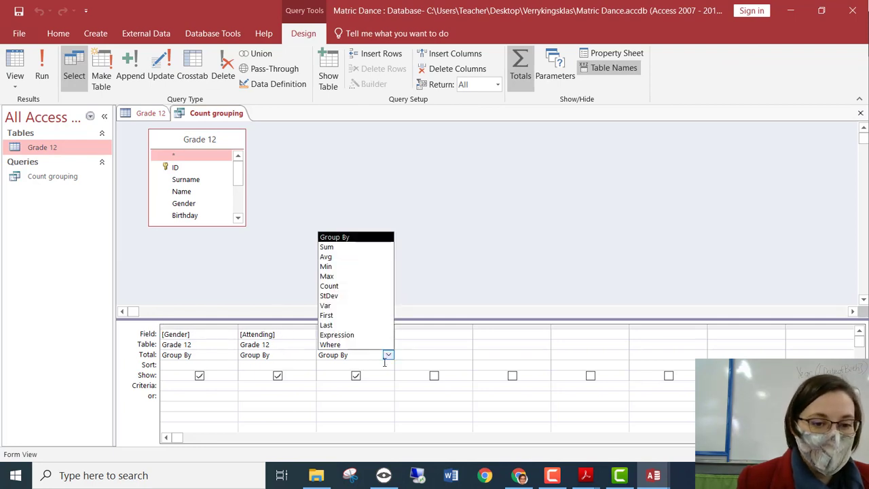
{"action": "left_click", "coordinate": [352, 286]}
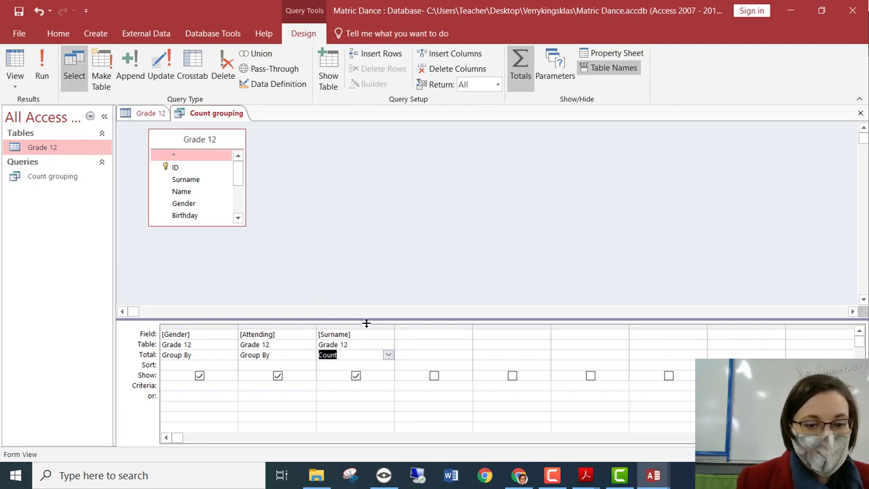
{"action": "left_click", "coordinate": [42, 68]}
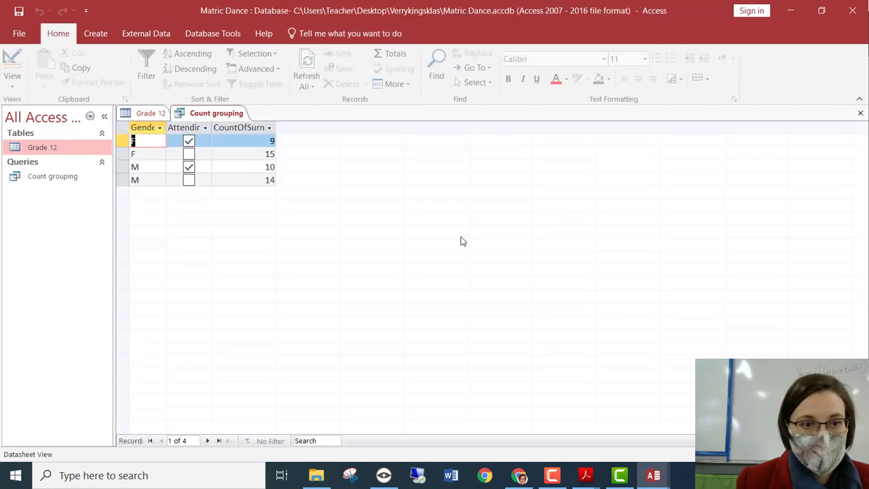
Step: Widen the Gender, Attending and surname count columns of the query results so their full headings show
{"action": "double_click", "coordinate": [165, 128]}
{"action": "left_click", "coordinate": [157, 154]}
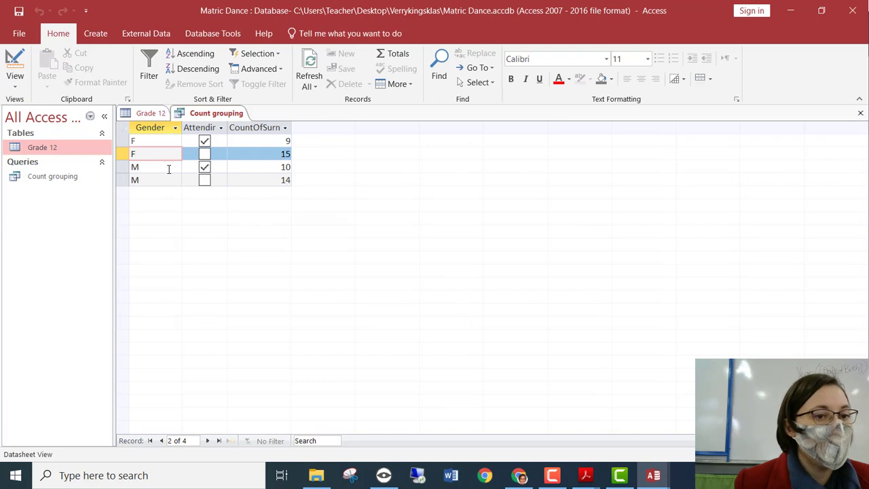
{"action": "left_click", "coordinate": [169, 170]}
{"action": "left_click", "coordinate": [163, 180]}
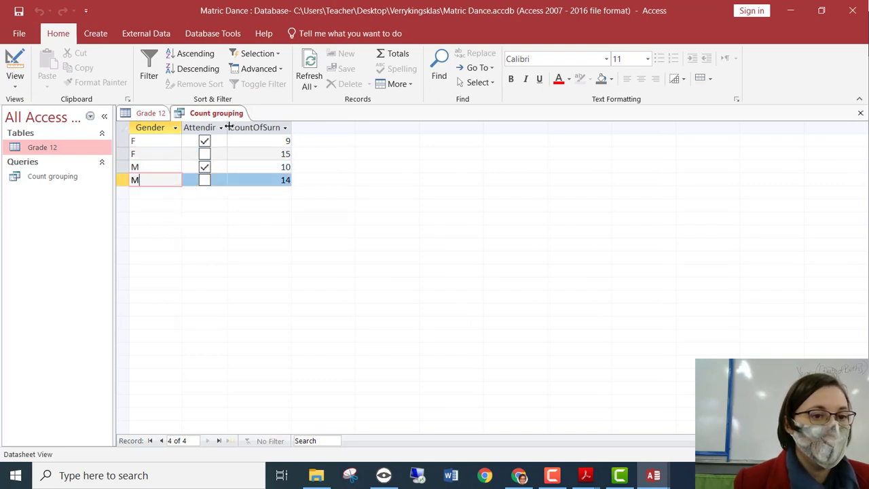
{"action": "left_click_drag", "start_coordinate": [229, 127], "coordinate": [268, 127]}
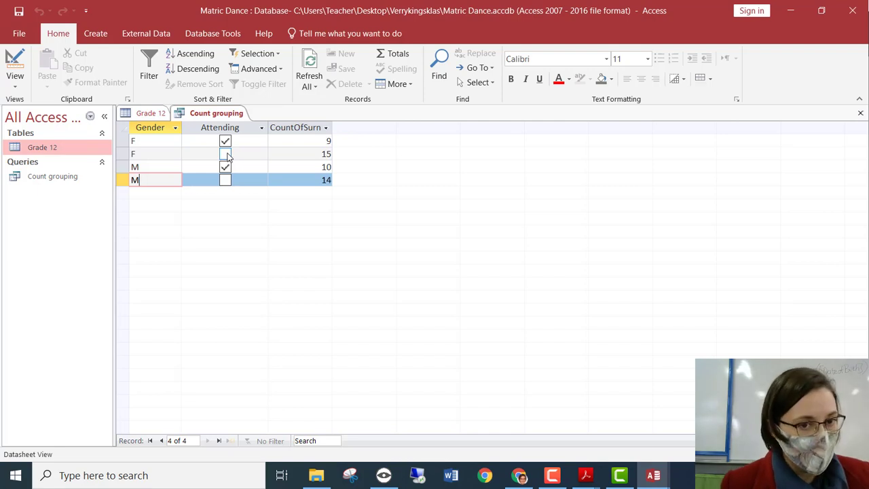
{"action": "left_click_drag", "start_coordinate": [332, 127], "coordinate": [366, 129]}
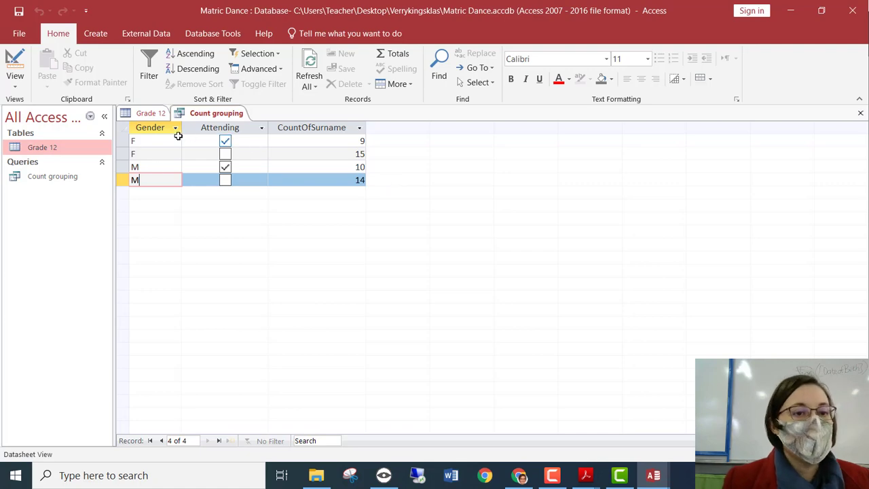
Step: Return to the Grade 12 table and start a crosstab query based on it
{"action": "left_click", "coordinate": [137, 115]}
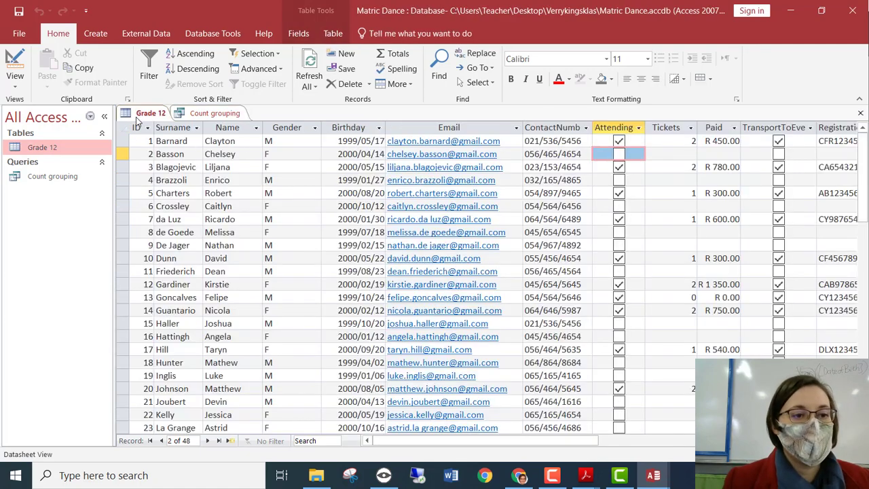
{"action": "left_click", "coordinate": [95, 33]}
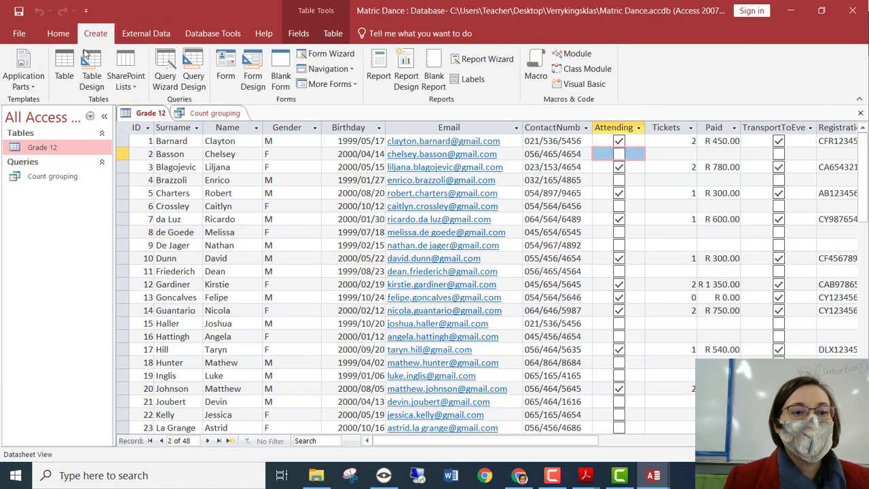
{"action": "left_click", "coordinate": [164, 79]}
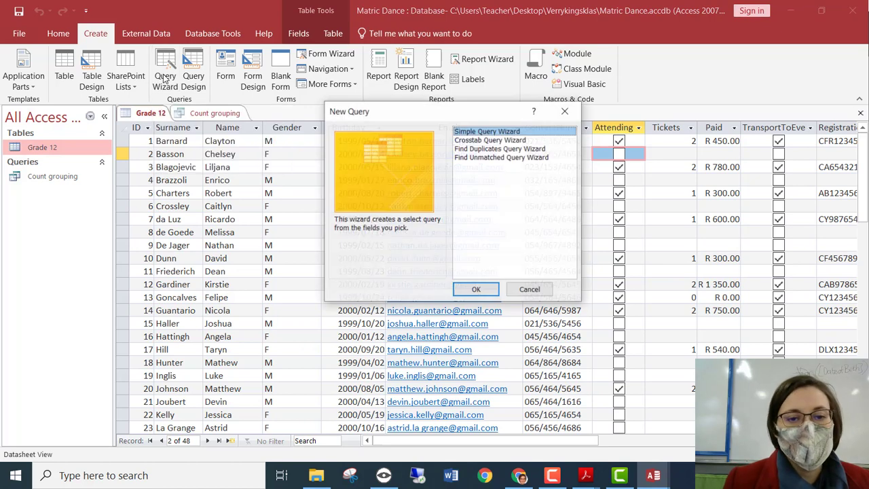
{"action": "left_click", "coordinate": [486, 141]}
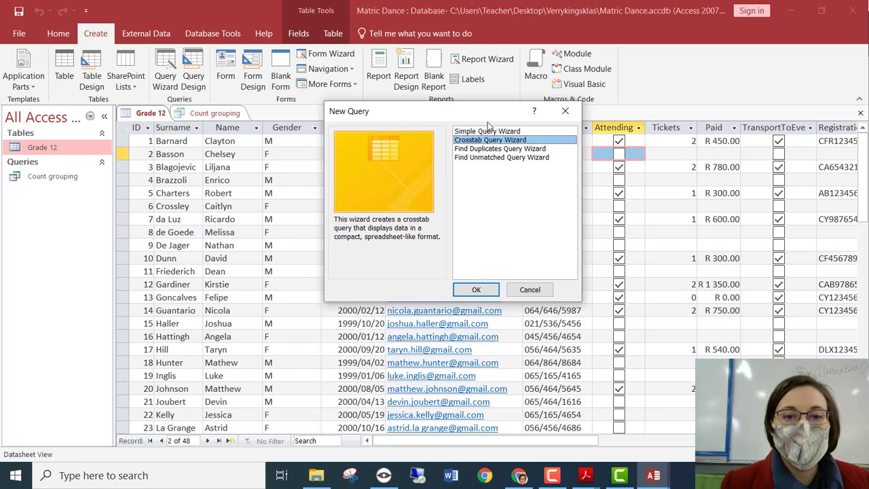
{"action": "left_click", "coordinate": [477, 292]}
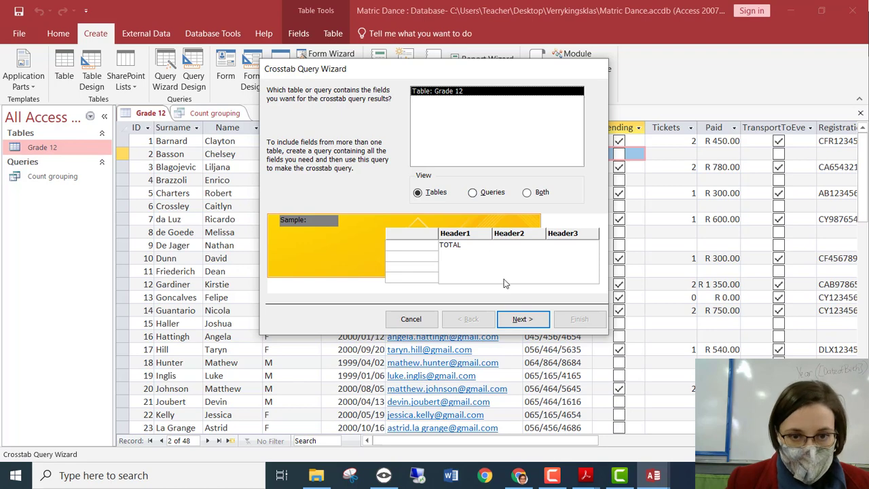
{"action": "left_click", "coordinate": [521, 320]}
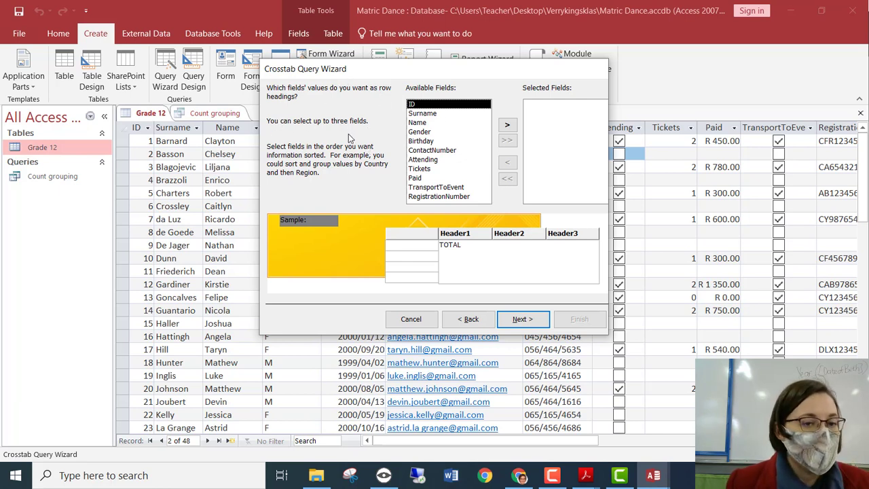
Step: Use Gender for the crosstab's row headings and Attending for its column headings
{"action": "double_click", "coordinate": [419, 132]}
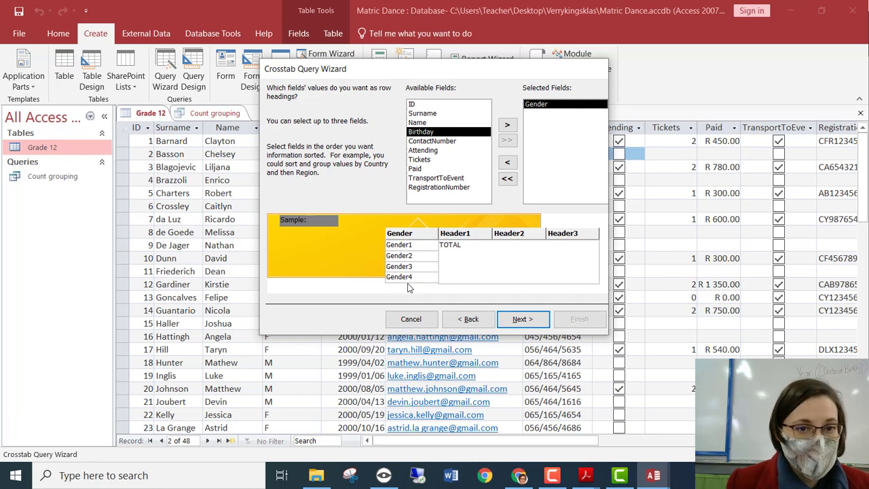
{"action": "left_click", "coordinate": [521, 319]}
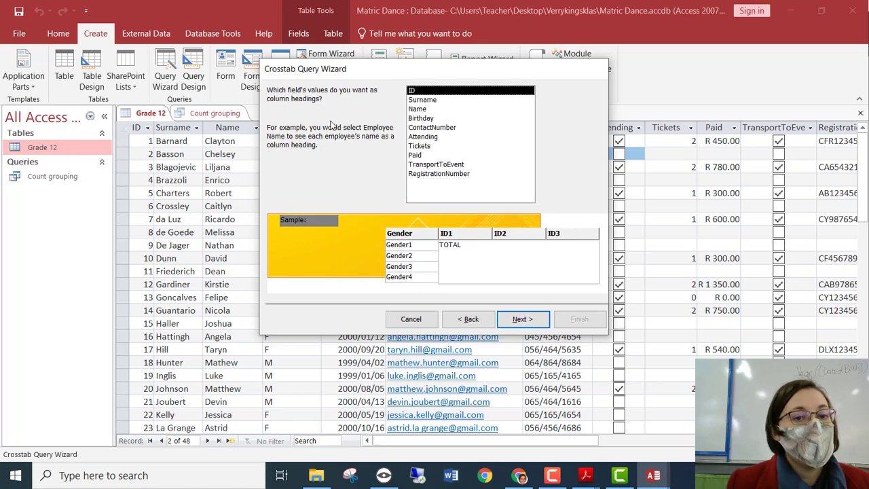
{"action": "double_click", "coordinate": [437, 137]}
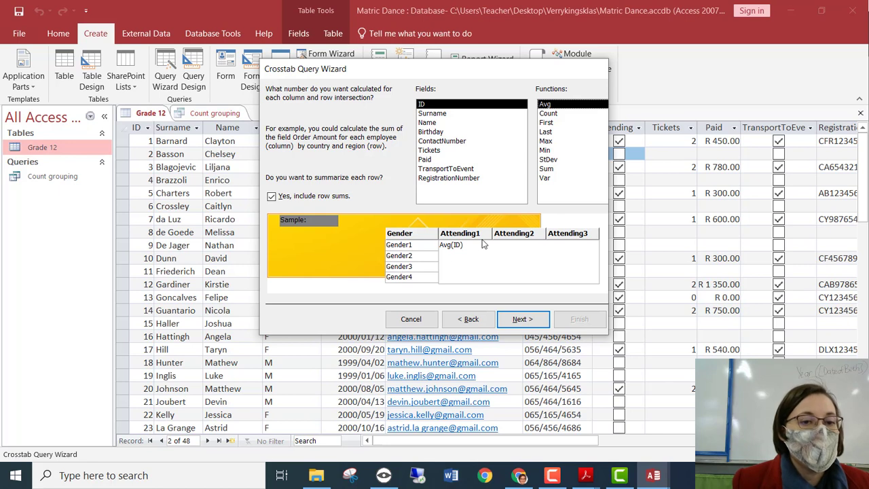
Step: Choose Count of Surname as the crosstab's calculated value, keep the row sums, and proceed to naming the query
{"action": "left_click", "coordinate": [453, 122]}
{"action": "left_click", "coordinate": [447, 141]}
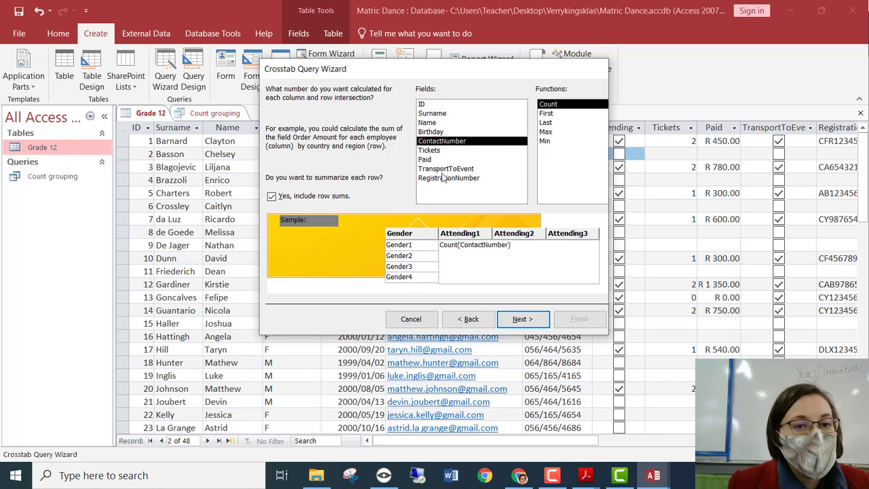
{"action": "left_click", "coordinate": [447, 114]}
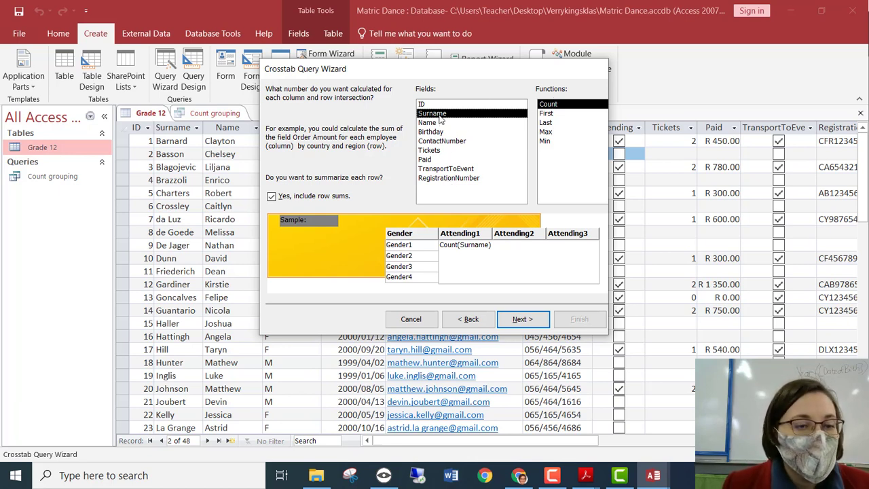
{"action": "left_click", "coordinate": [527, 319]}
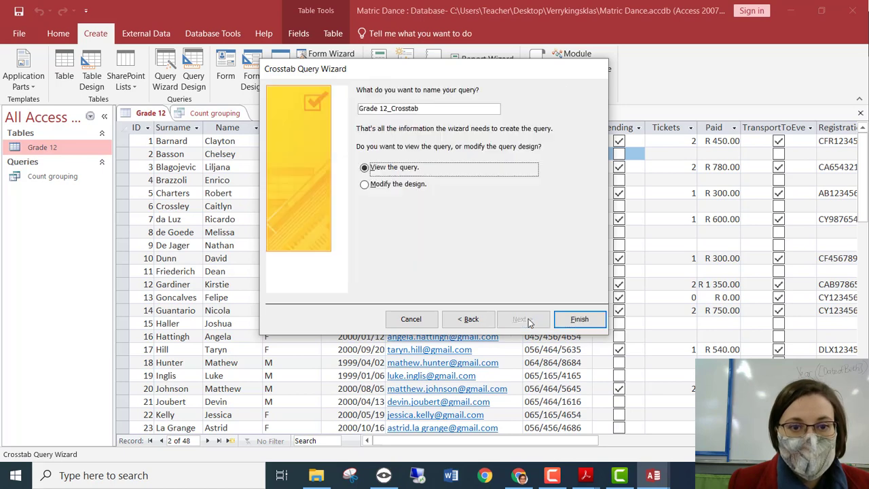
Step: Finish the crosstab query as Grade 12_Crosstab for viewing, and widen its Total Of Surname and Gender columns to show their full headings
{"action": "left_click", "coordinate": [579, 321]}
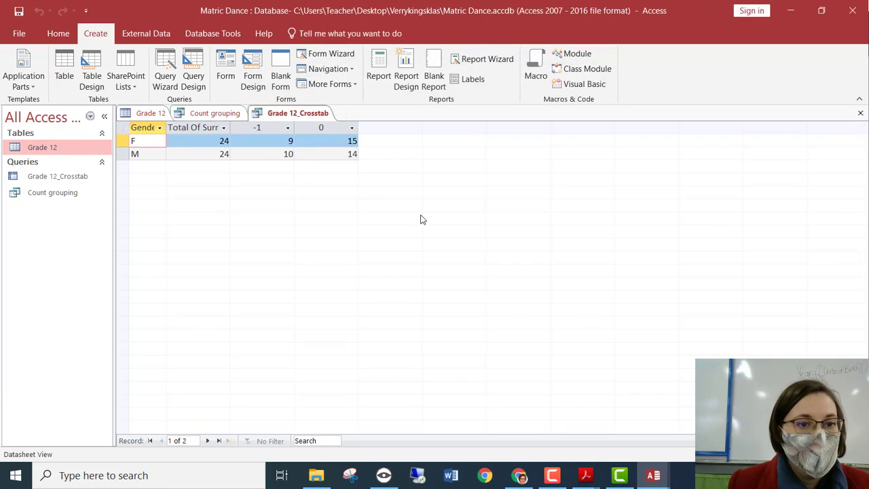
{"action": "double_click", "coordinate": [231, 128]}
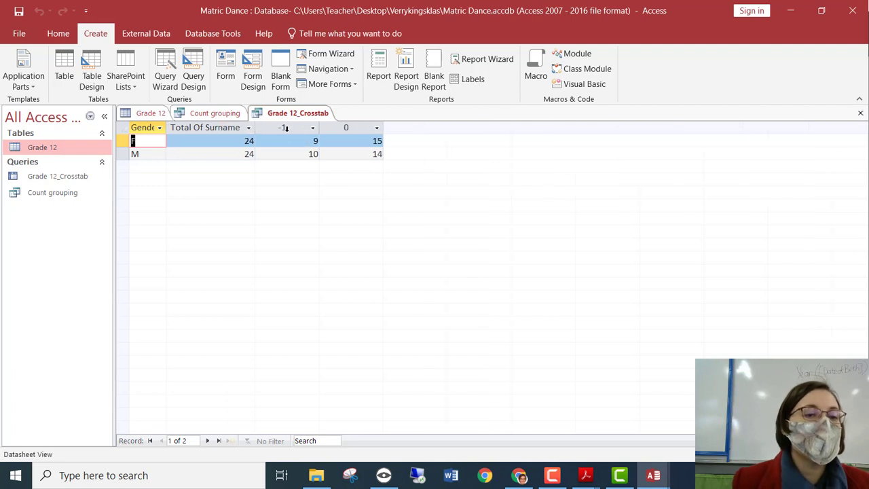
{"action": "left_click", "coordinate": [365, 123]}
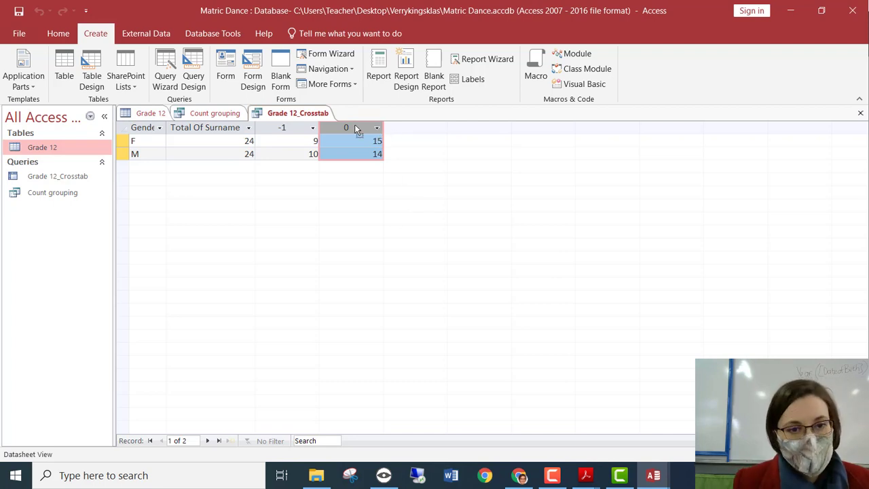
{"action": "left_click", "coordinate": [289, 124]}
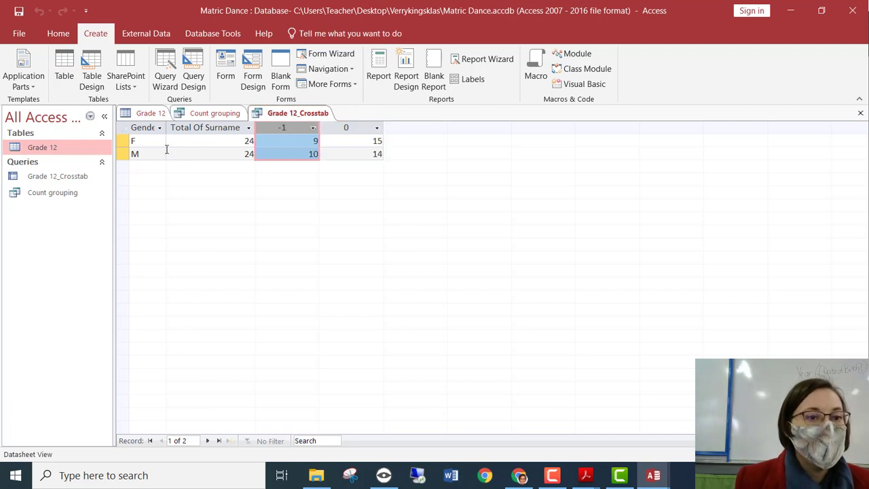
{"action": "left_click_drag", "start_coordinate": [169, 127], "coordinate": [194, 127]}
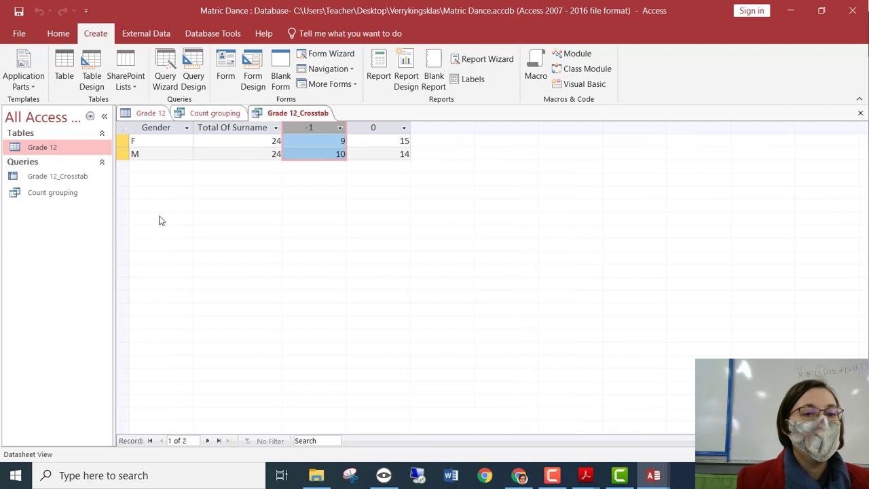
Step: Examine the crosstab's gender rows, its -1 and 0 attendance columns, and its Total Of Surname column
{"action": "left_click", "coordinate": [149, 140]}
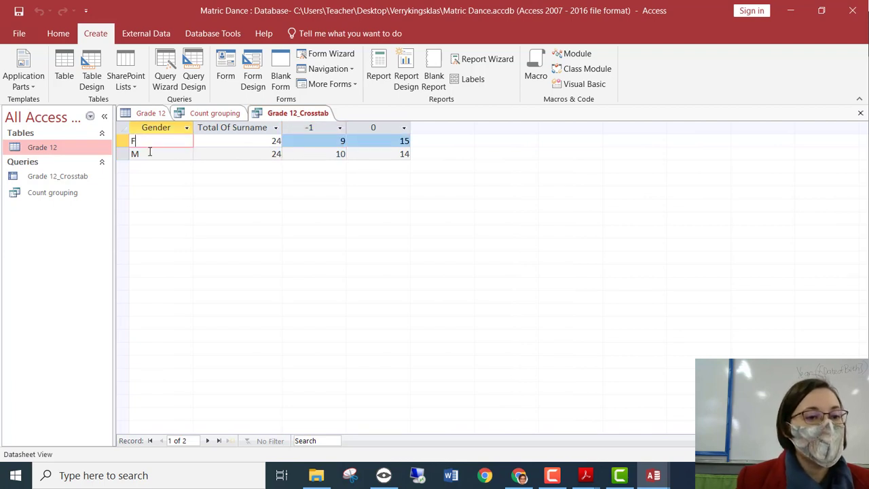
{"action": "key", "text": "Down"}
{"action": "key", "text": "Up"}
{"action": "key", "text": "Down"}
{"action": "key", "text": "Up"}
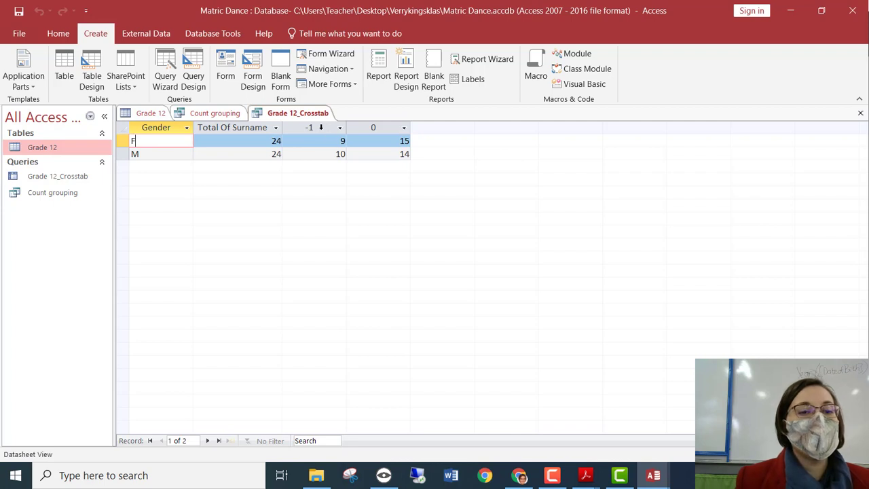
{"action": "left_click", "coordinate": [322, 127]}
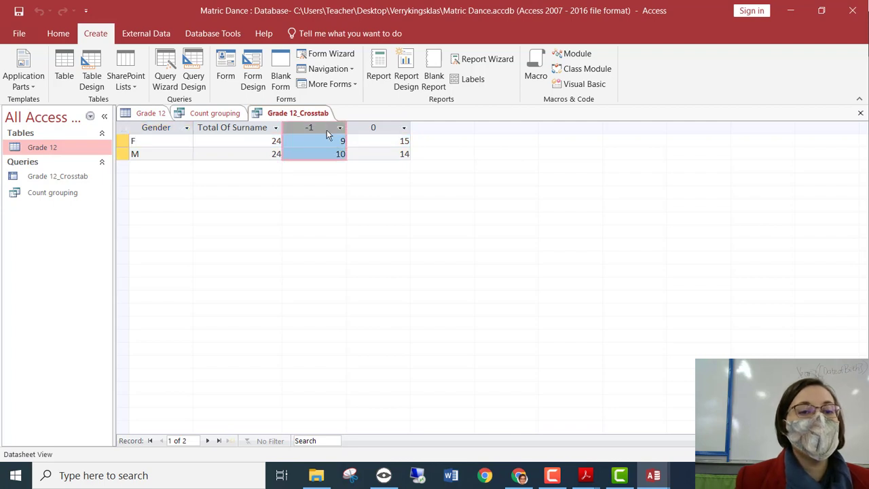
{"action": "left_click", "coordinate": [381, 129]}
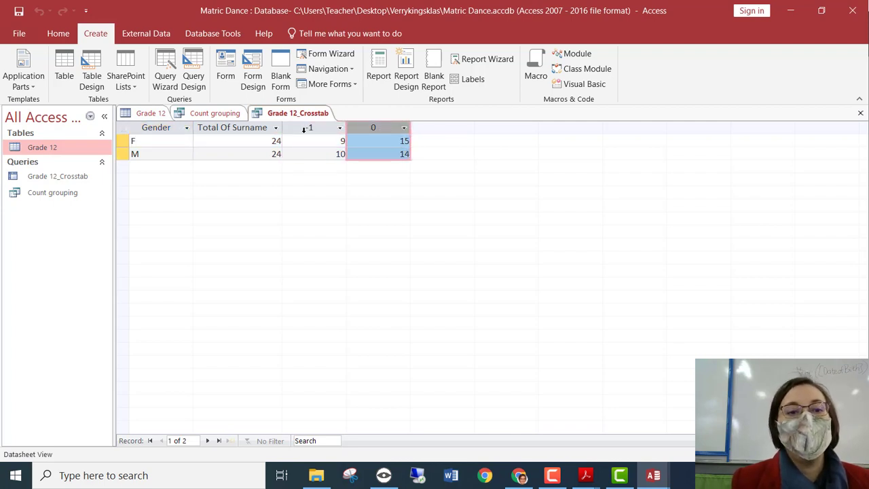
{"action": "left_click", "coordinate": [305, 129]}
{"action": "left_click", "coordinate": [384, 128]}
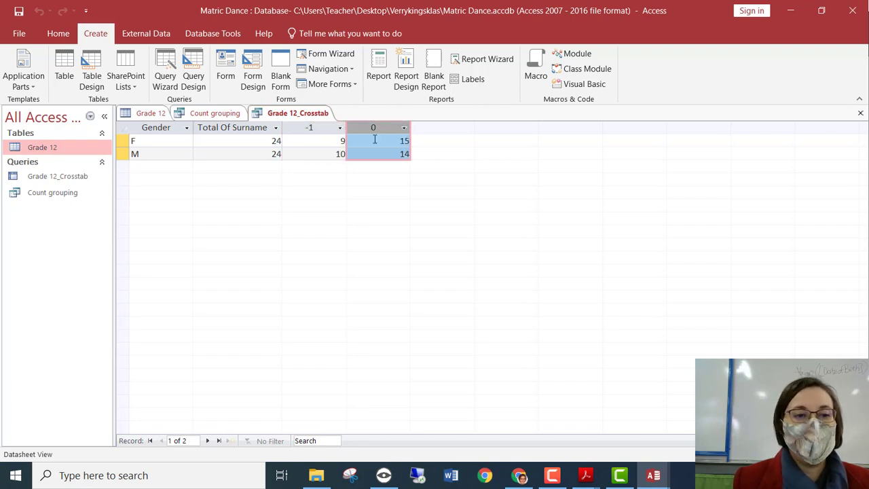
{"action": "left_click", "coordinate": [233, 128]}
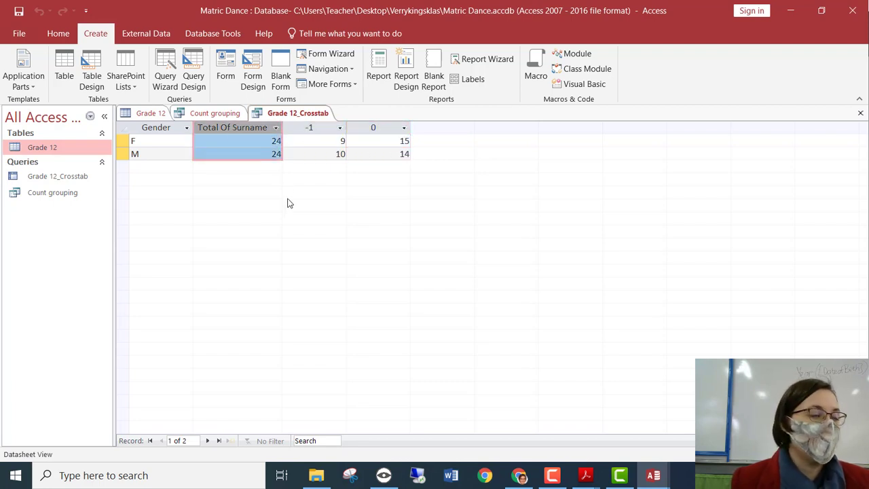
Step: Review the female rows in the Count grouping query, checking Gender, Attending and CountOfSurname for comparison with the crosstab
{"action": "left_click", "coordinate": [216, 114]}
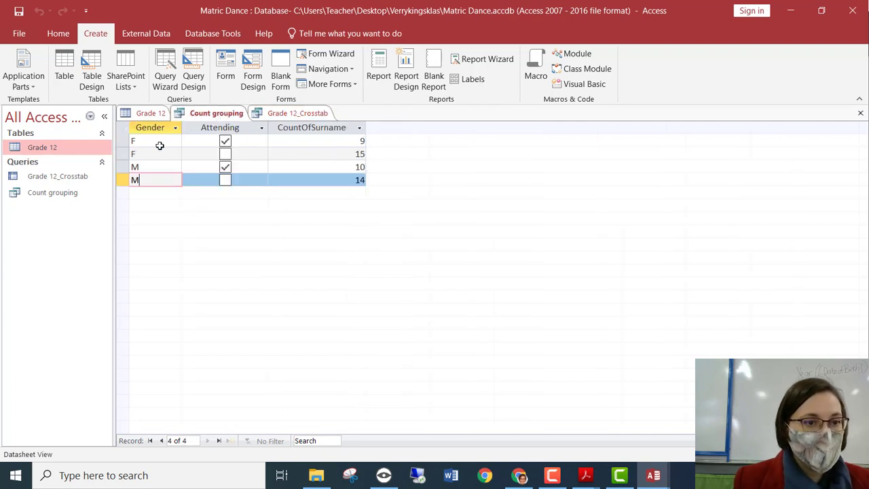
{"action": "left_click", "coordinate": [160, 145]}
{"action": "left_click", "coordinate": [161, 156]}
{"action": "left_click", "coordinate": [168, 144]}
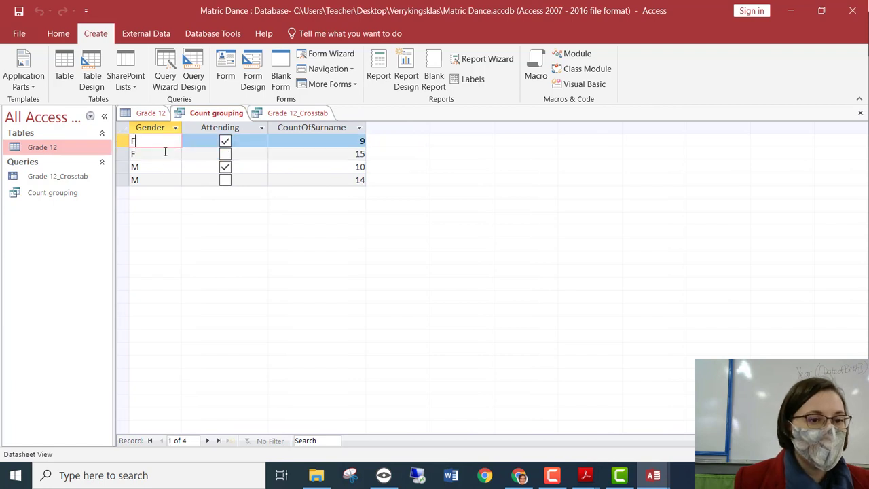
{"action": "left_click", "coordinate": [166, 153]}
{"action": "left_click", "coordinate": [241, 145]}
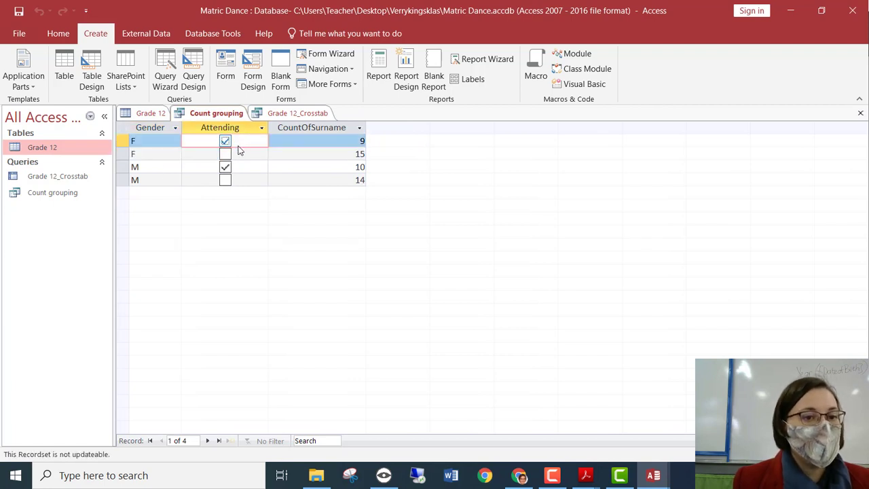
{"action": "left_click", "coordinate": [239, 156]}
{"action": "left_click", "coordinate": [322, 142]}
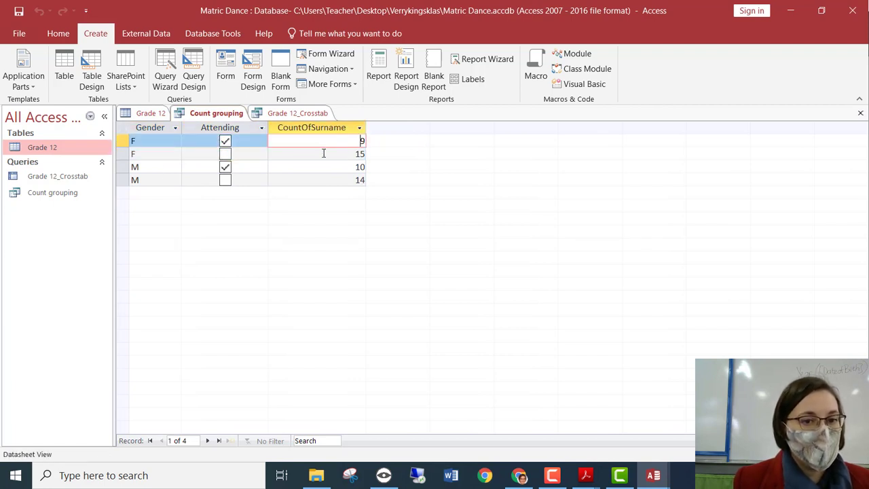
{"action": "left_click", "coordinate": [324, 152]}
Step: Close Grade 12_Crosstab with its layout changes saved, and close Count grouping without saving its design changes
{"action": "left_click", "coordinate": [297, 114]}
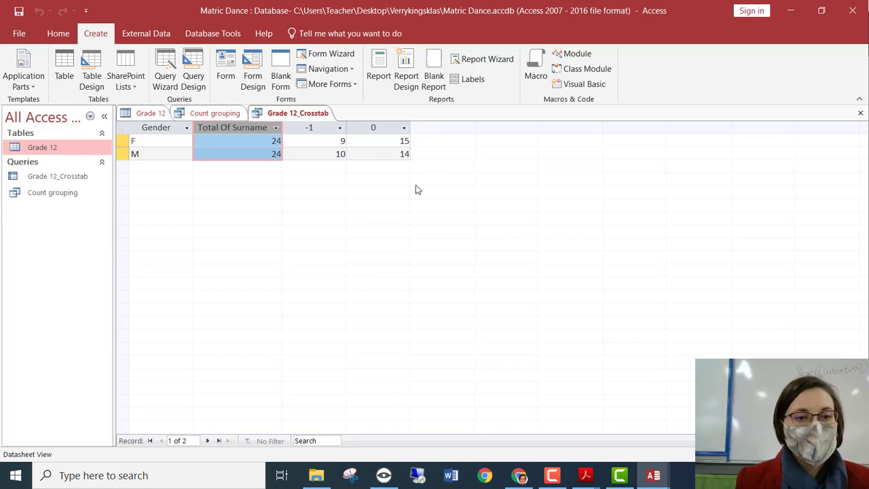
{"action": "left_click", "coordinate": [860, 114]}
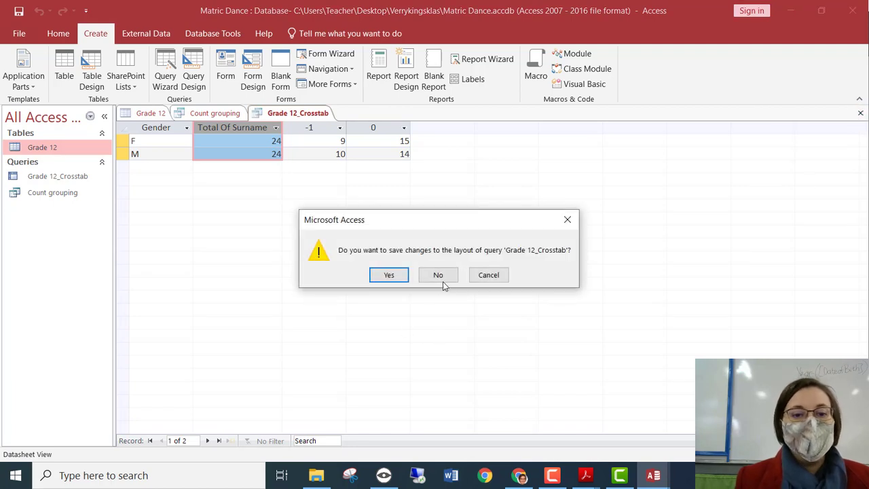
{"action": "left_click", "coordinate": [392, 275]}
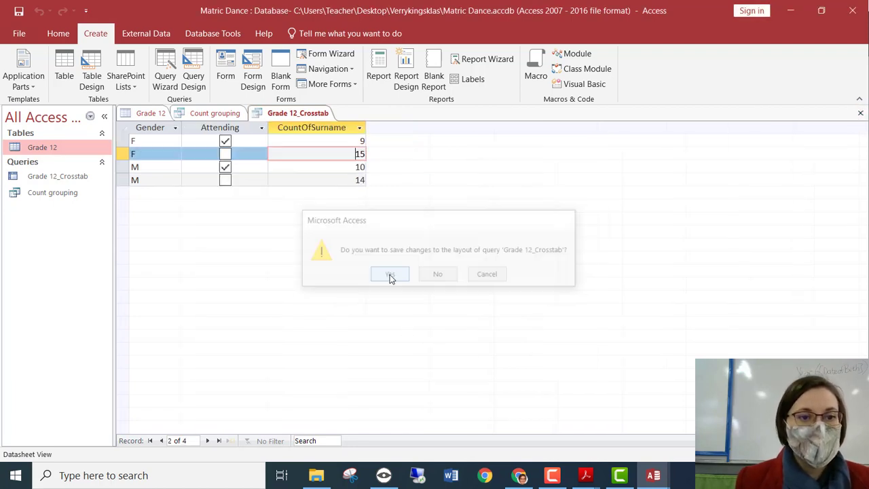
{"action": "left_click", "coordinate": [860, 114]}
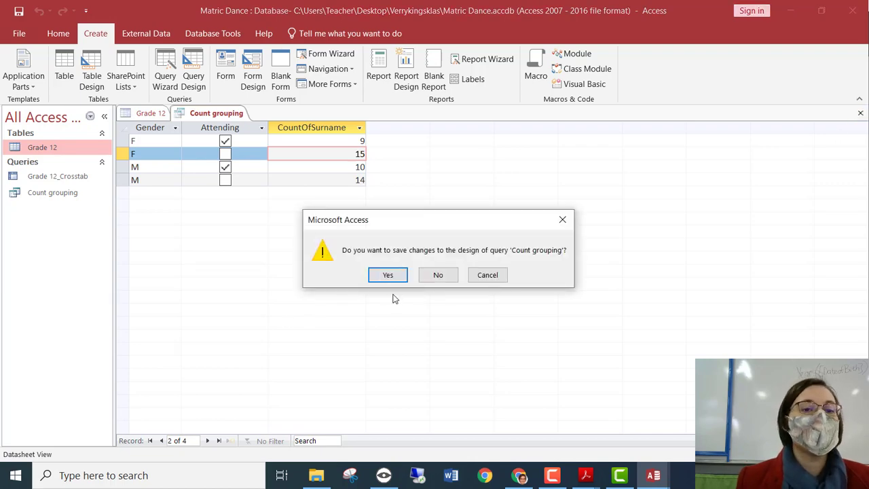
{"action": "left_click", "coordinate": [448, 277]}
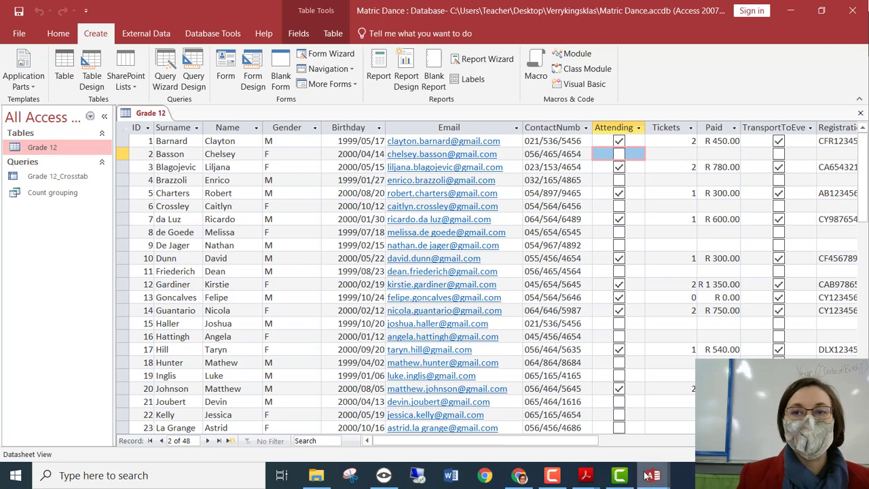
Step: Switch to 2019-AO-R2-Questions.pdf in Adobe Acrobat Reader and read through the CycleTour.accdb questions from C2 to C6 Gauteng cyclists
{"action": "mouse_move", "coordinate": [649, 475]}
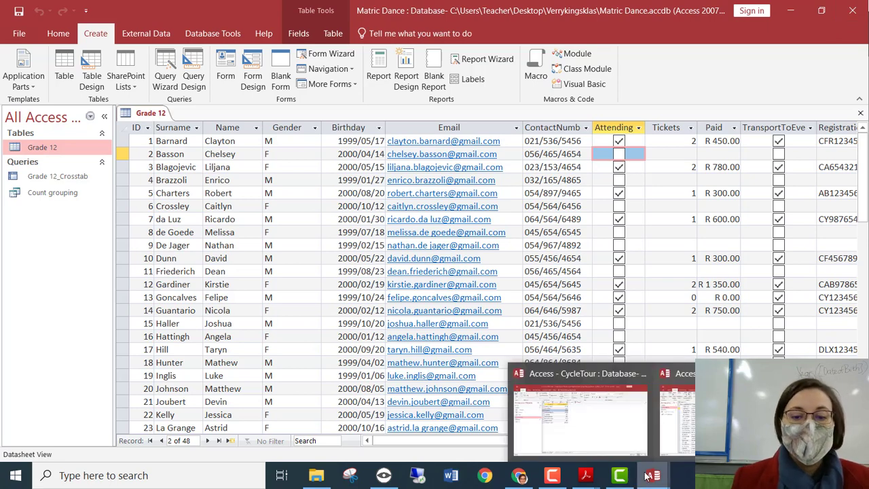
{"action": "mouse_move", "coordinate": [598, 474]}
{"action": "left_click", "coordinate": [691, 432]}
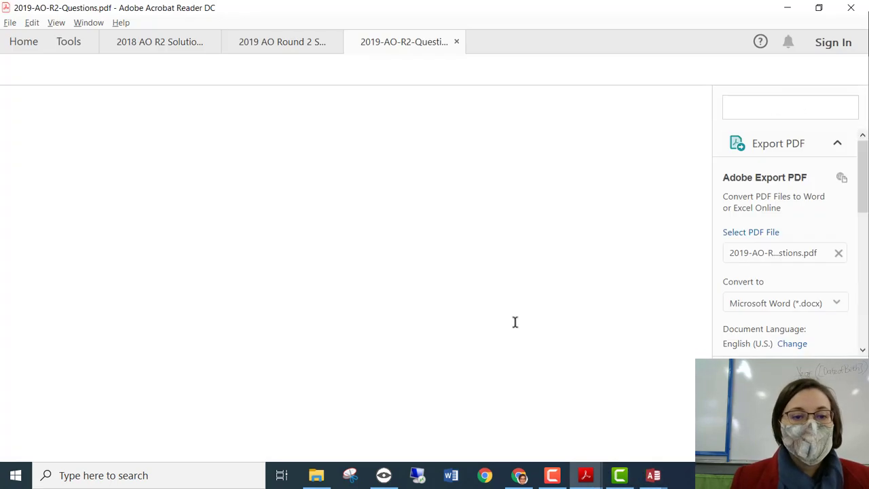
{"action": "scroll", "coordinate": [287, 283], "scroll_direction": "up", "scroll_amount": 8}
{"action": "scroll", "coordinate": [287, 283], "scroll_direction": "up", "scroll_amount": 8}
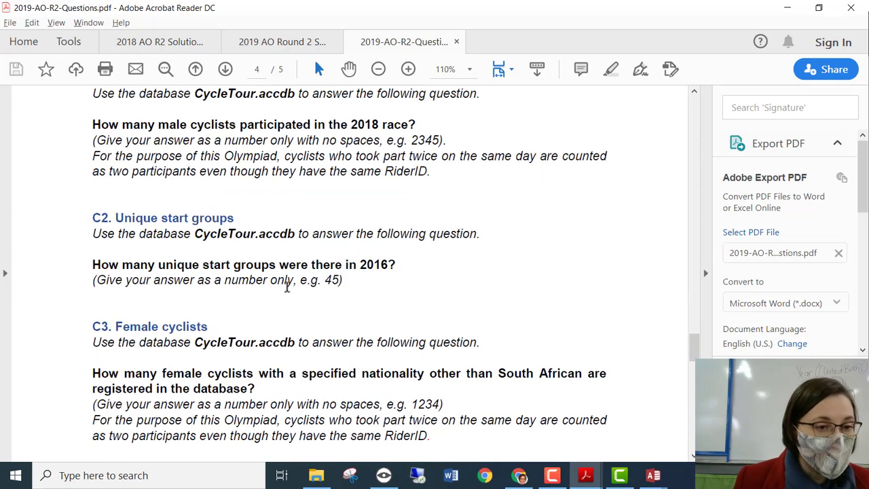
{"action": "left_click_drag", "start_coordinate": [93, 234], "coordinate": [196, 235]}
{"action": "scroll", "coordinate": [197, 269], "scroll_direction": "down", "scroll_amount": 5}
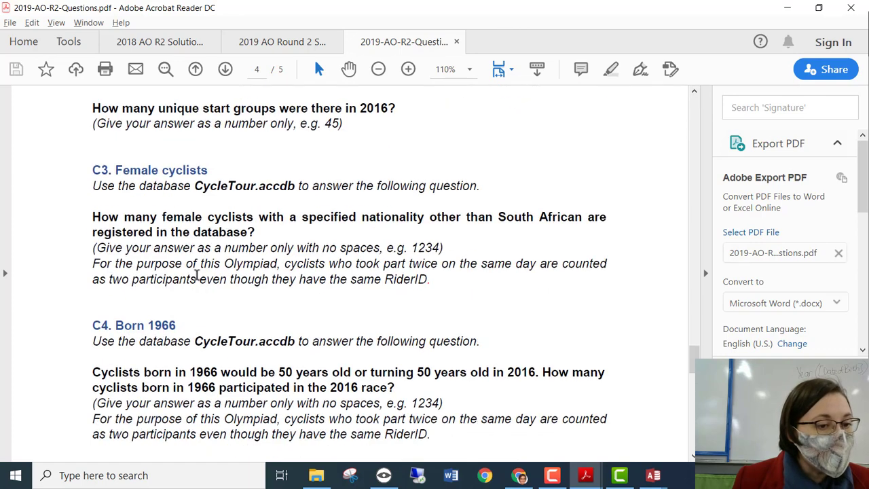
{"action": "left_click_drag", "start_coordinate": [93, 144], "coordinate": [212, 145]}
{"action": "scroll", "coordinate": [213, 305], "scroll_direction": "down", "scroll_amount": 5}
{"action": "scroll", "coordinate": [212, 310], "scroll_direction": "down", "scroll_amount": 5}
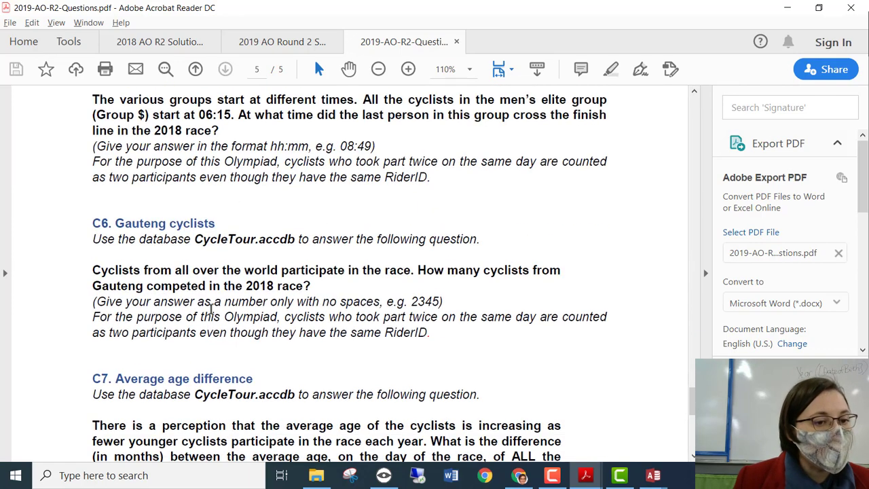
{"action": "left_click_drag", "start_coordinate": [92, 224], "coordinate": [221, 224]}
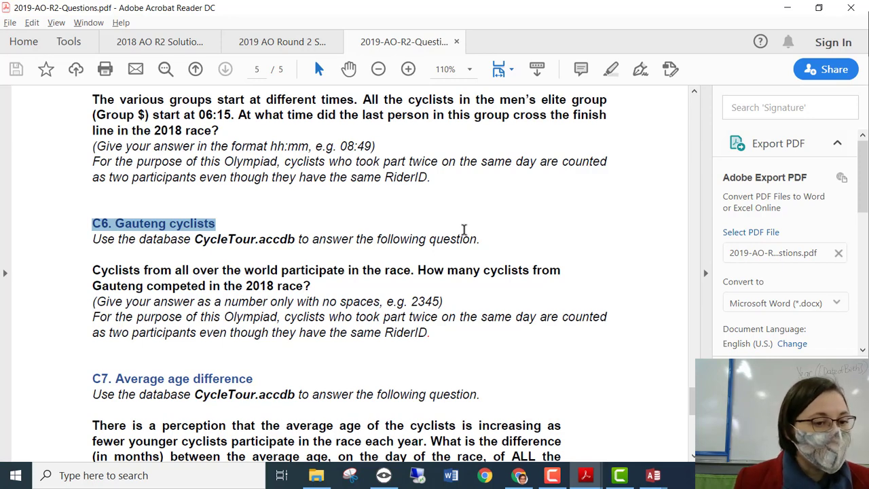
{"action": "left_click", "coordinate": [248, 223]}
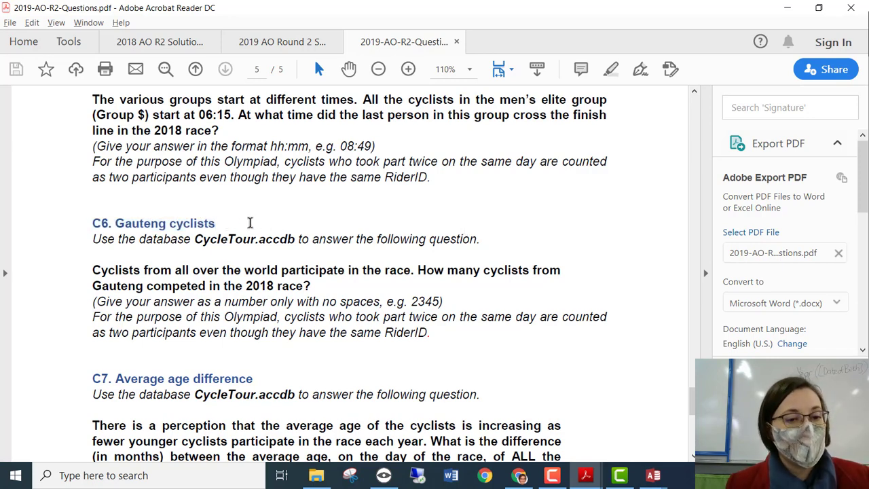